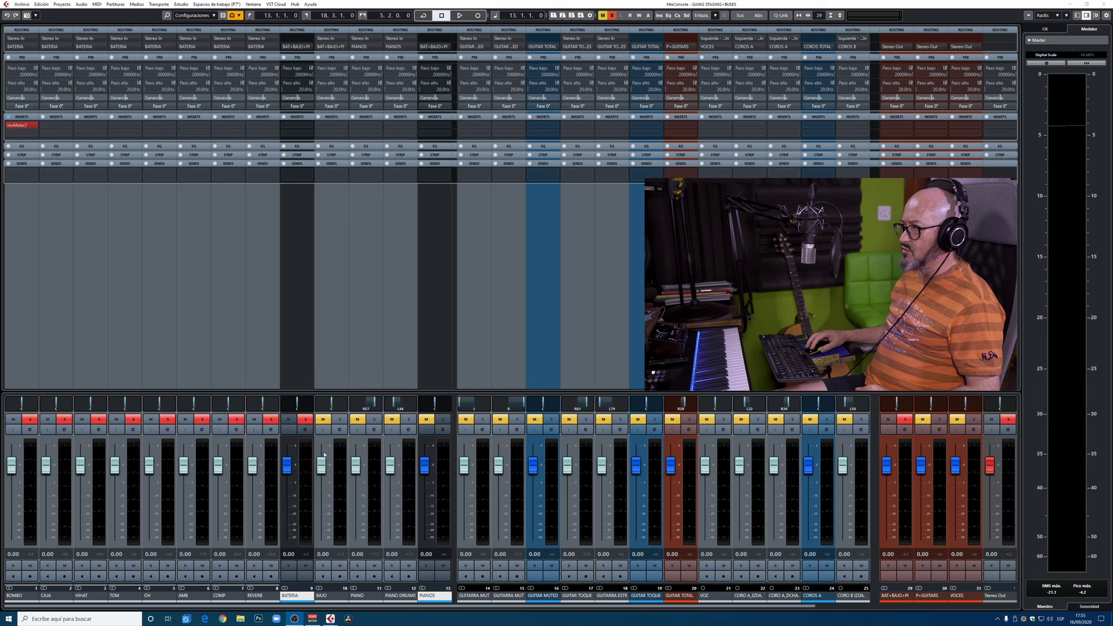
Open the BOMBO channel's mvMeter2 and copy the plug-in to the first insert of CAJA, TOM and BATERIA.
left_click(386, 352)
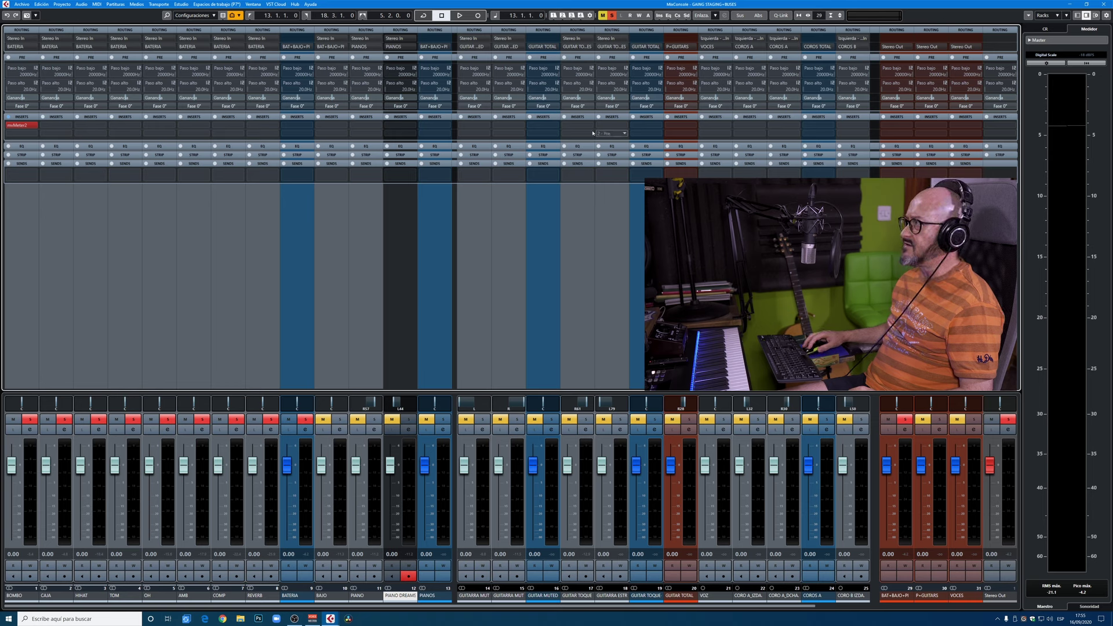
left_click(16, 127)
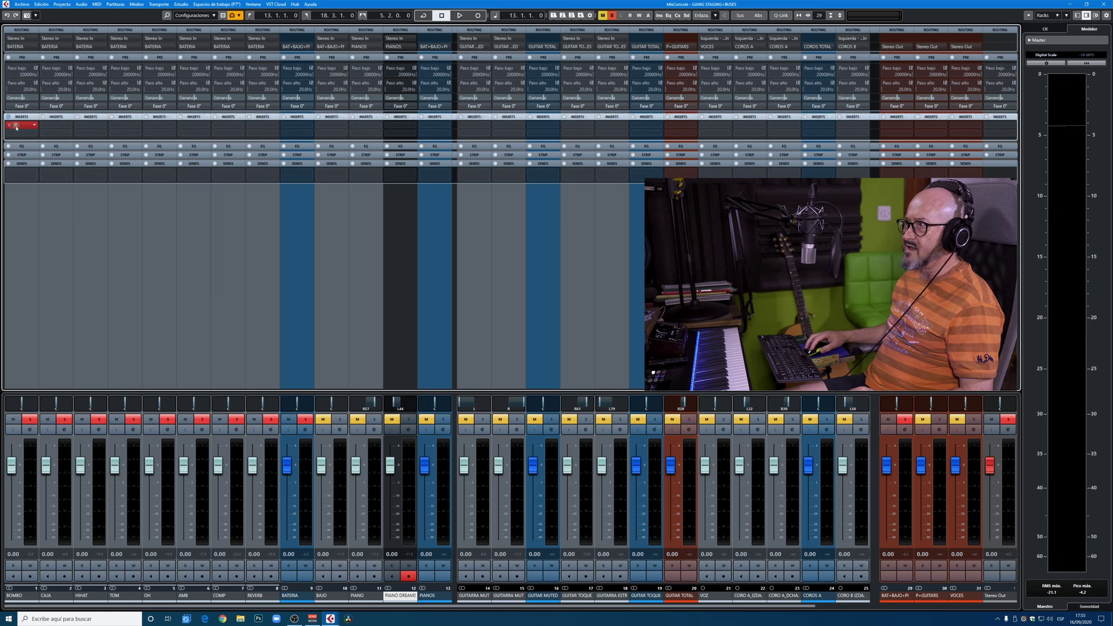
left_click_drag(111, 198, 123, 203)
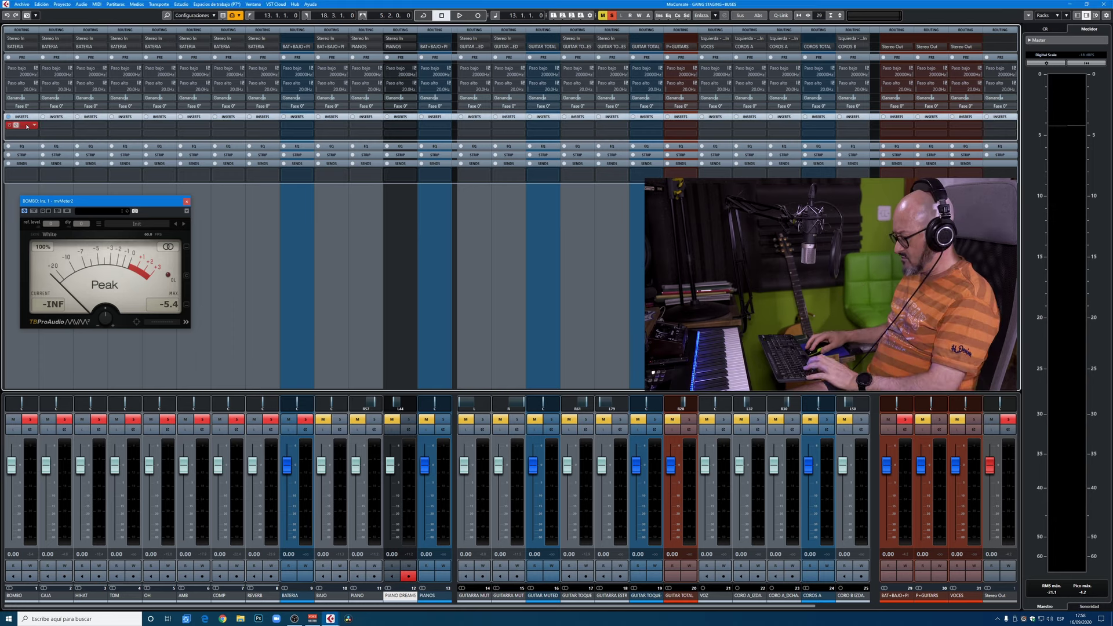
left_click_drag(27, 125, 26, 124)
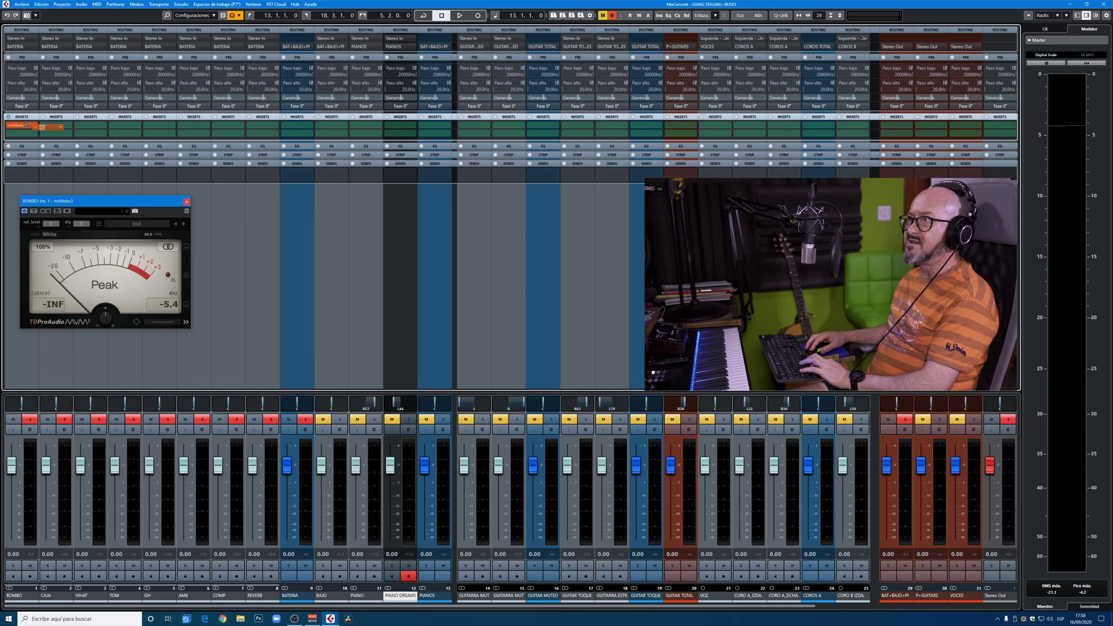
left_click_drag(56, 126, 299, 126)
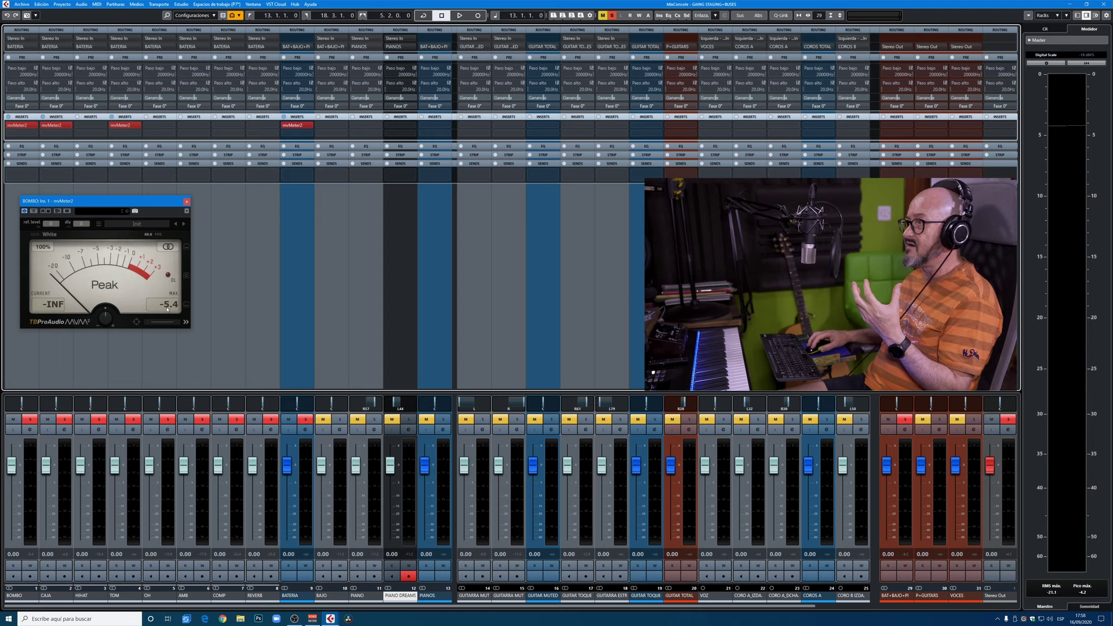
Reset the BOMBO meter's maximum and, while checking playback, set the channel's pre-gain to -1.0 dB.
left_click(167, 308)
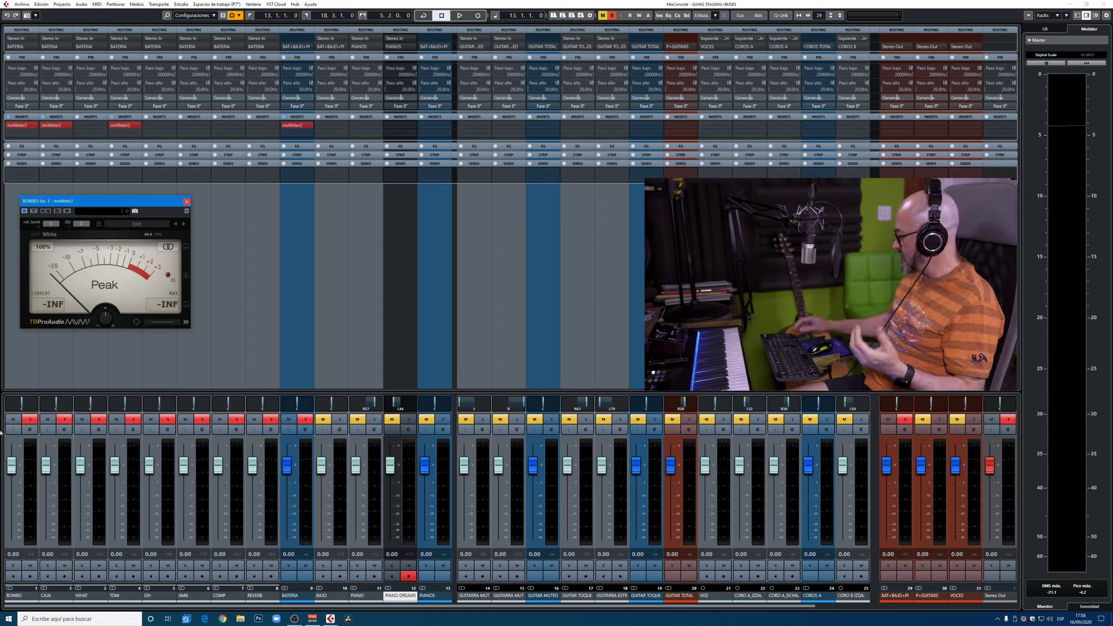
key("space")
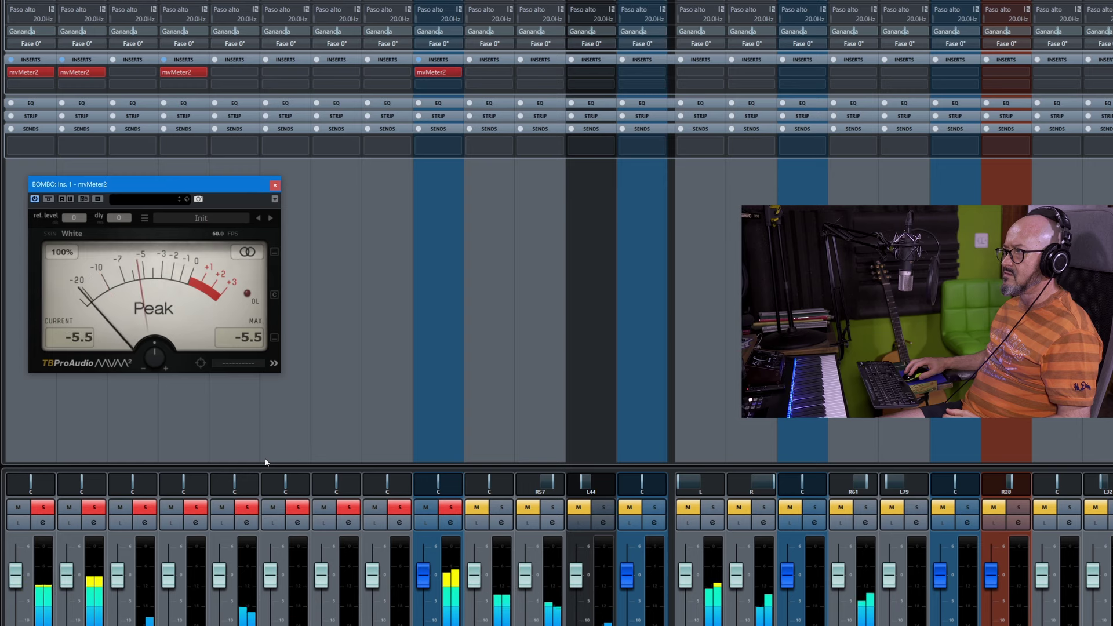
key("space")
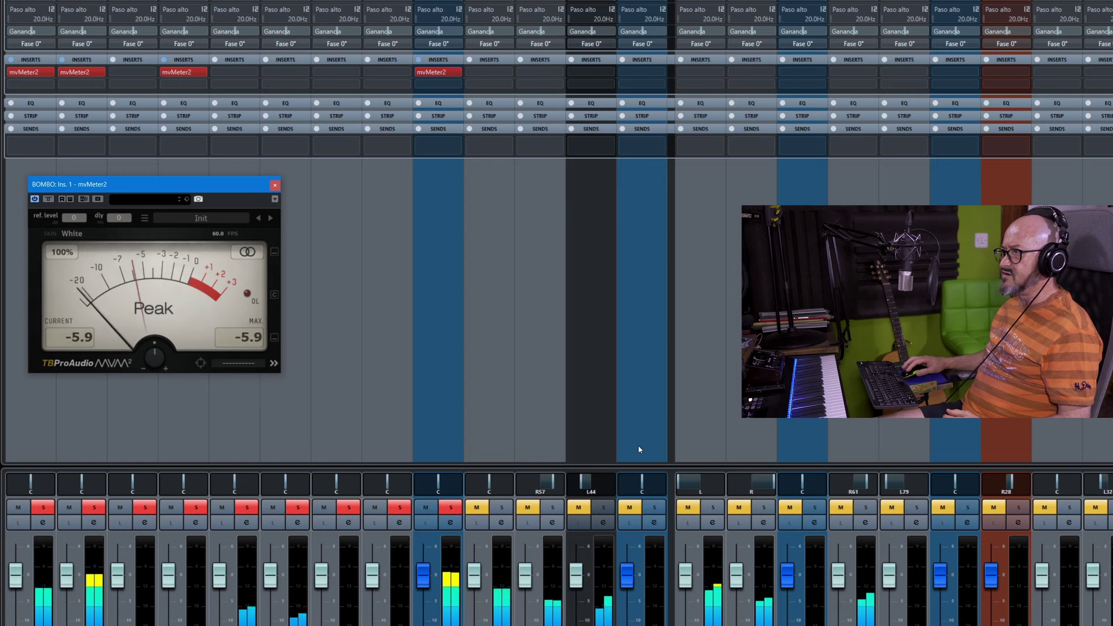
left_click(37, 61)
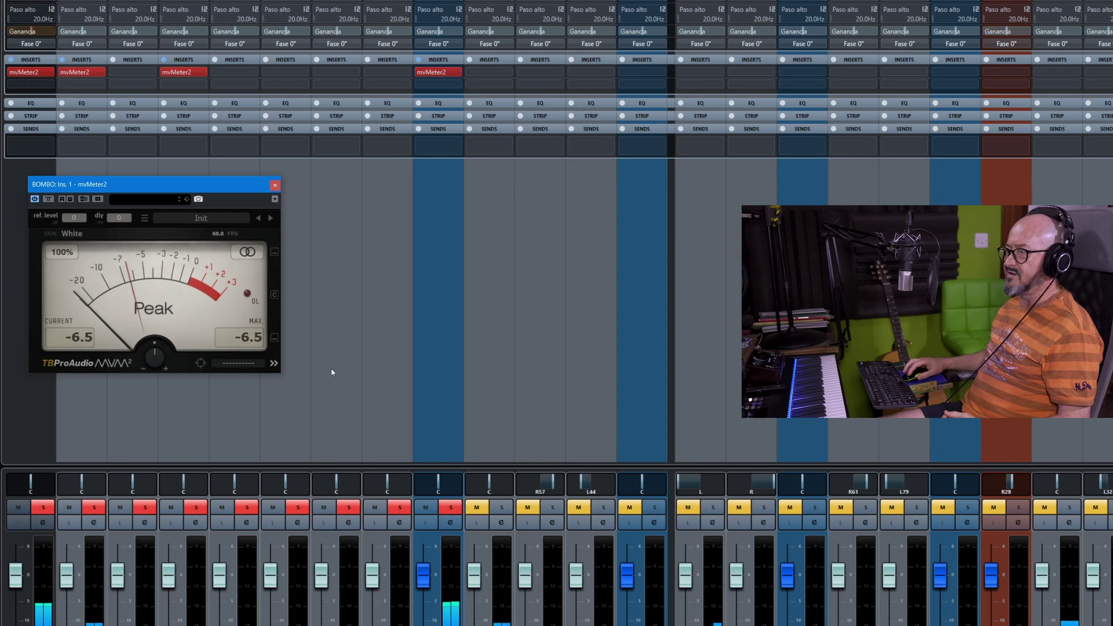
Open the CAJA channel's mvMeter2 beside the BOMBO meter and set CAJA's pre-gain to -1.0 dB during playback.
left_click(82, 72)
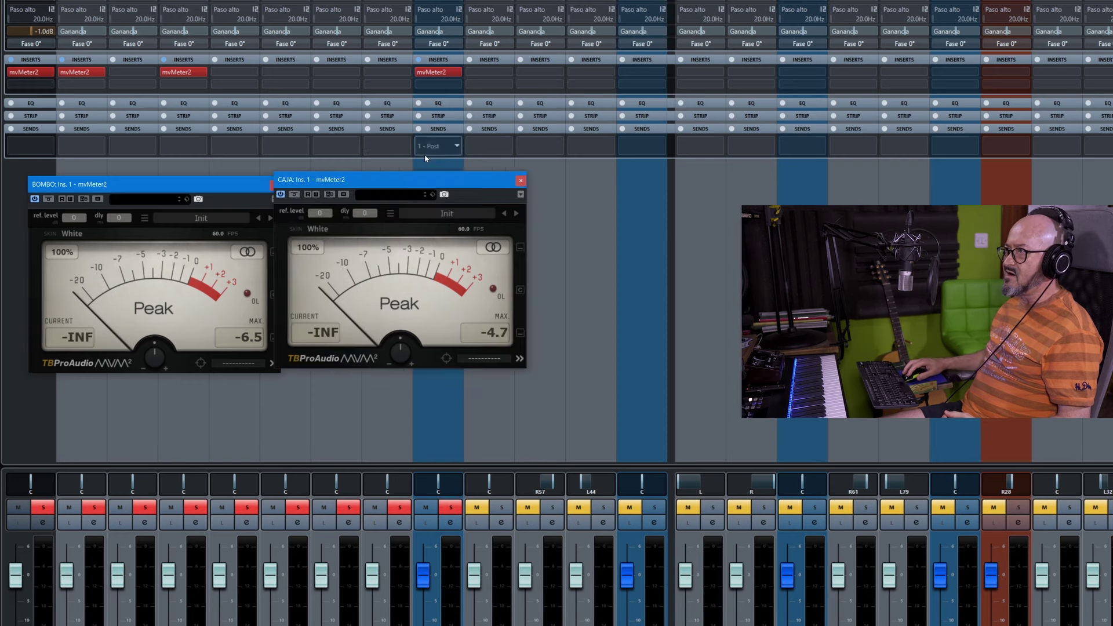
left_click_drag(405, 184, 429, 196)
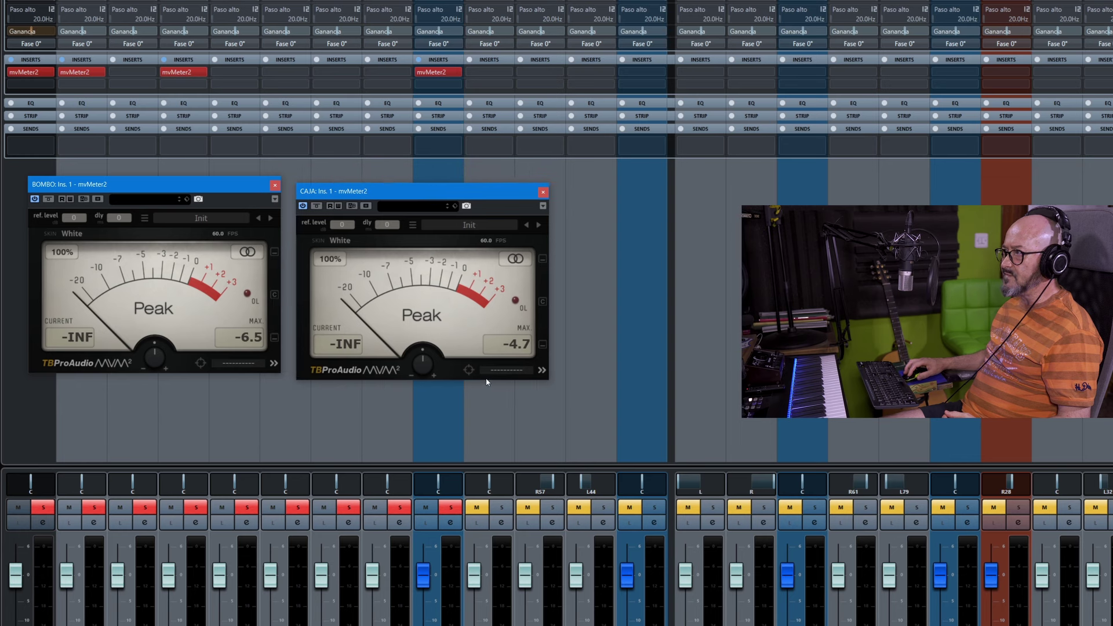
left_click(518, 346)
key("space")
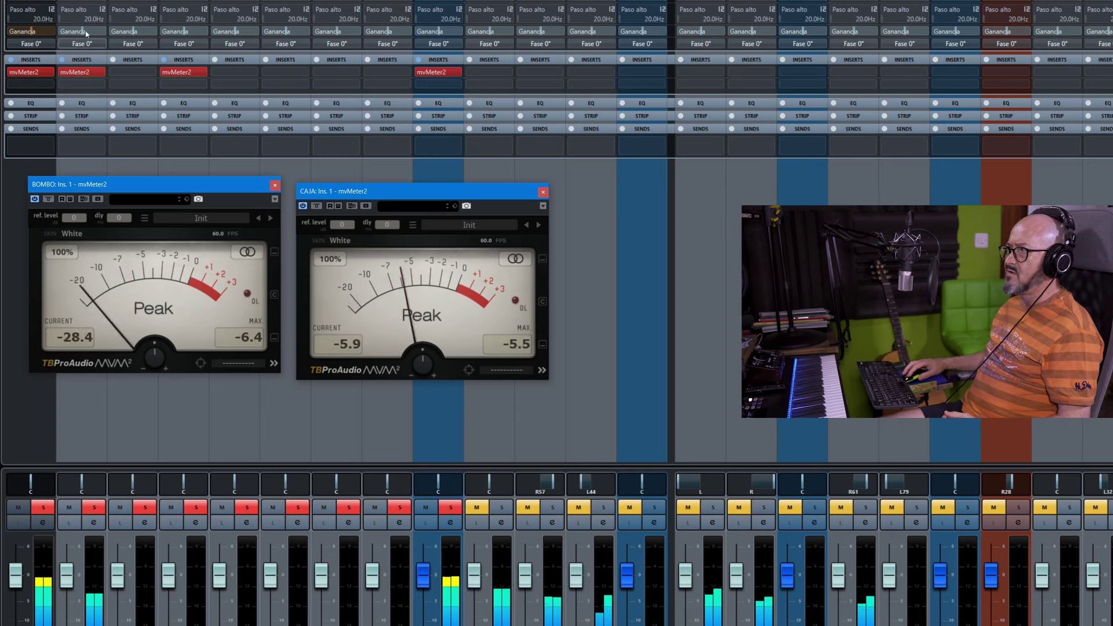
scroll(82, 32, "down", 1)
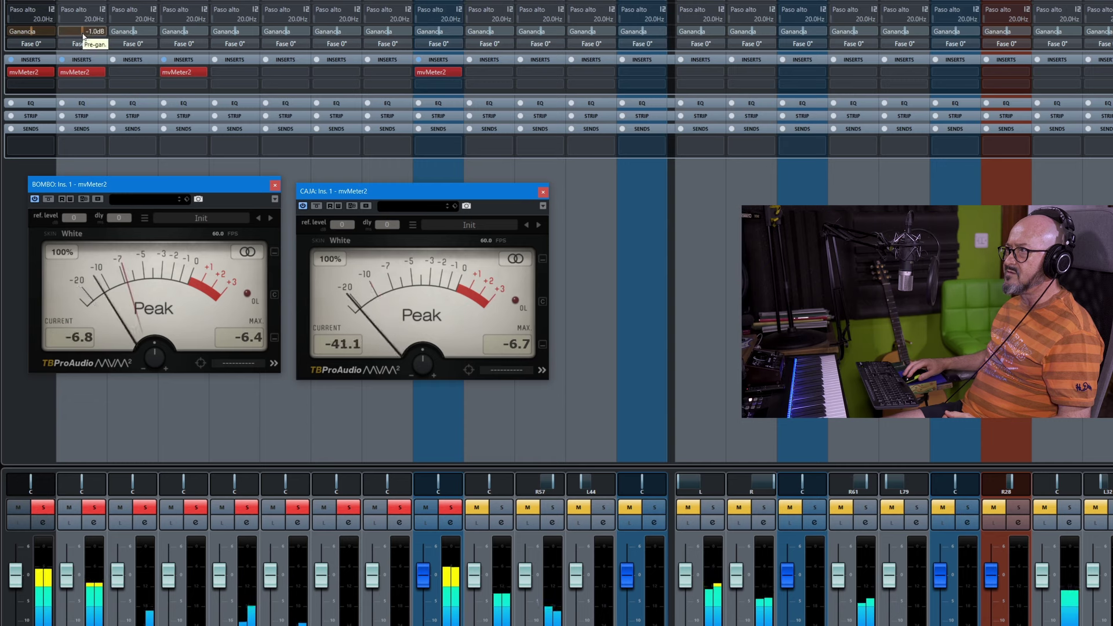
left_click(398, 260)
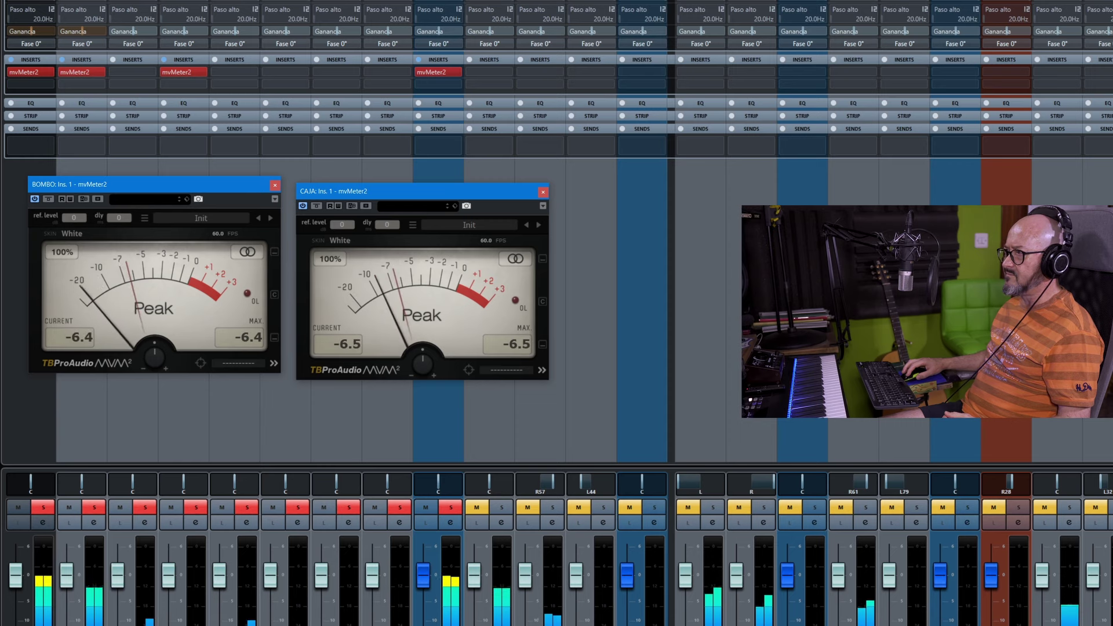
Close the BOMBO and CAJA meters and open the TOM channel's mvMeter2 with the song playing.
key("F4")
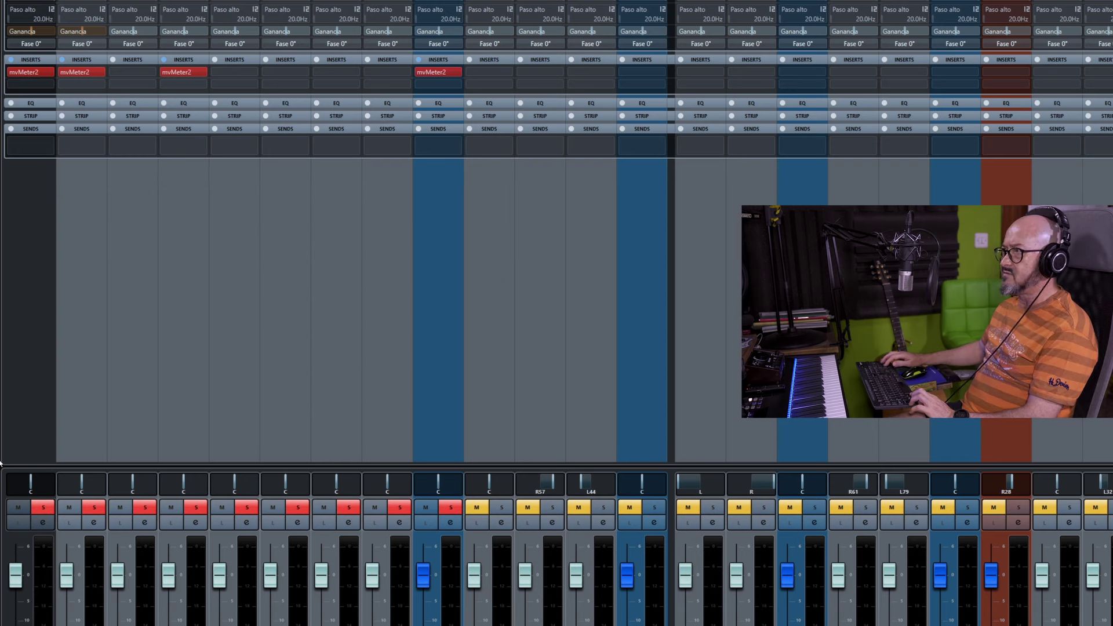
key("space")
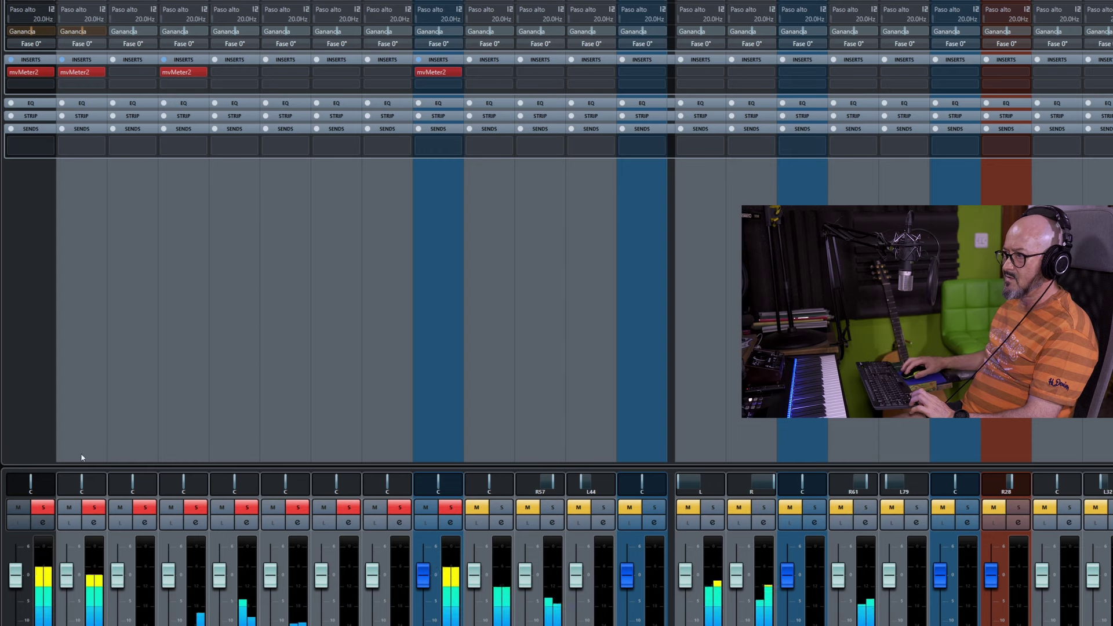
left_click(184, 72)
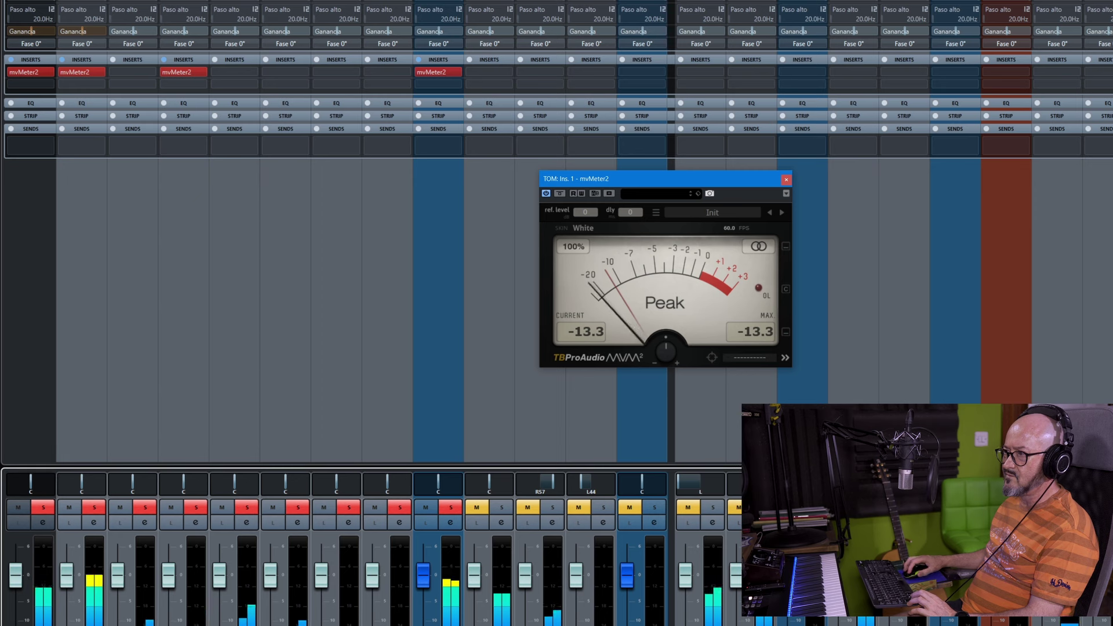
Raise the TOM channel's pre-gain until its peaks reach about -6.6 dB, reset the meter's maximum and close it.
left_click(187, 33)
scroll(186, 33, "up", 1)
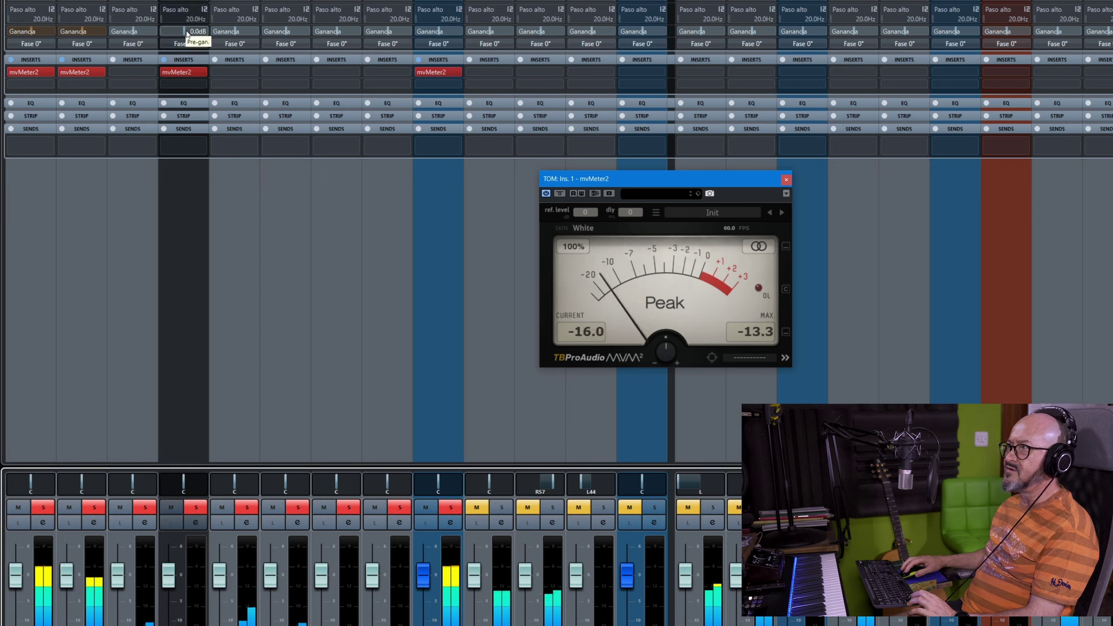
scroll(187, 34, "up", 2)
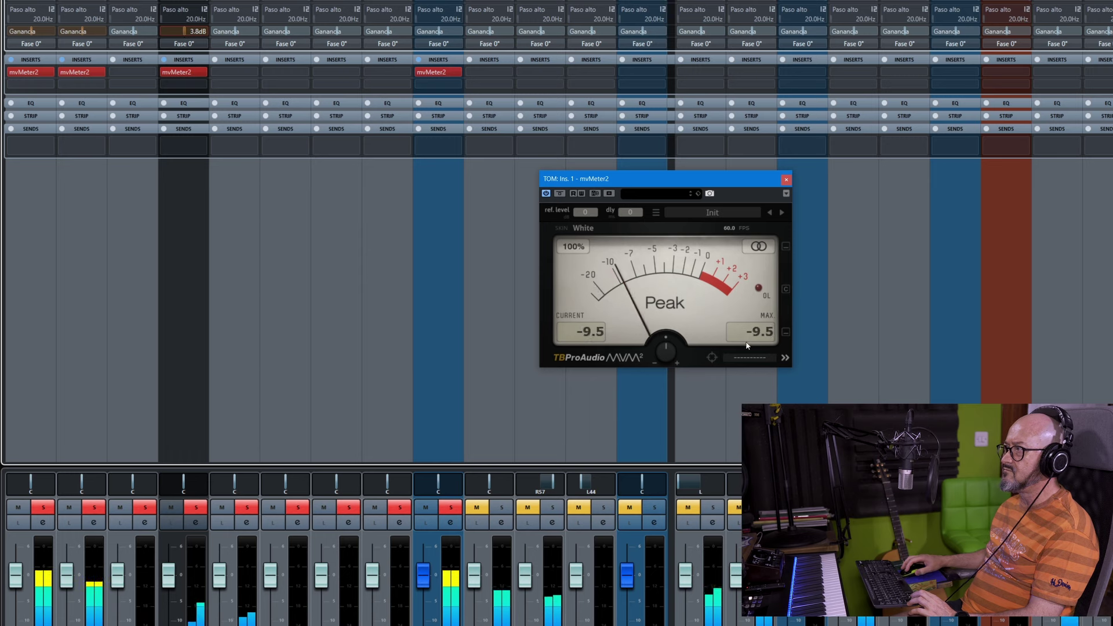
scroll(185, 33, "up", 1)
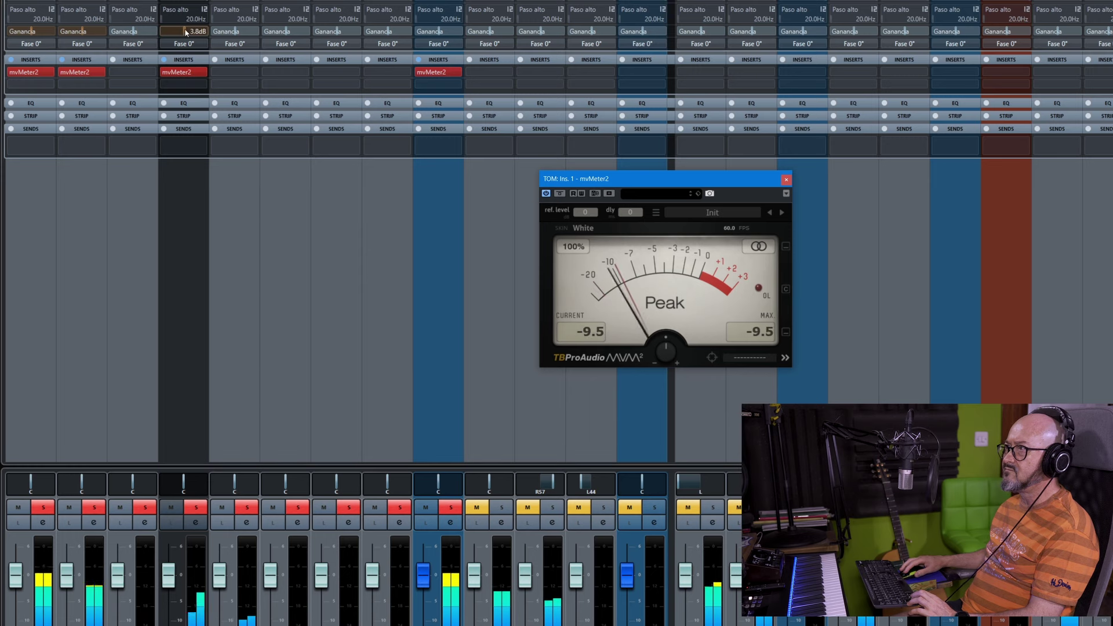
scroll(185, 32, "up", 1)
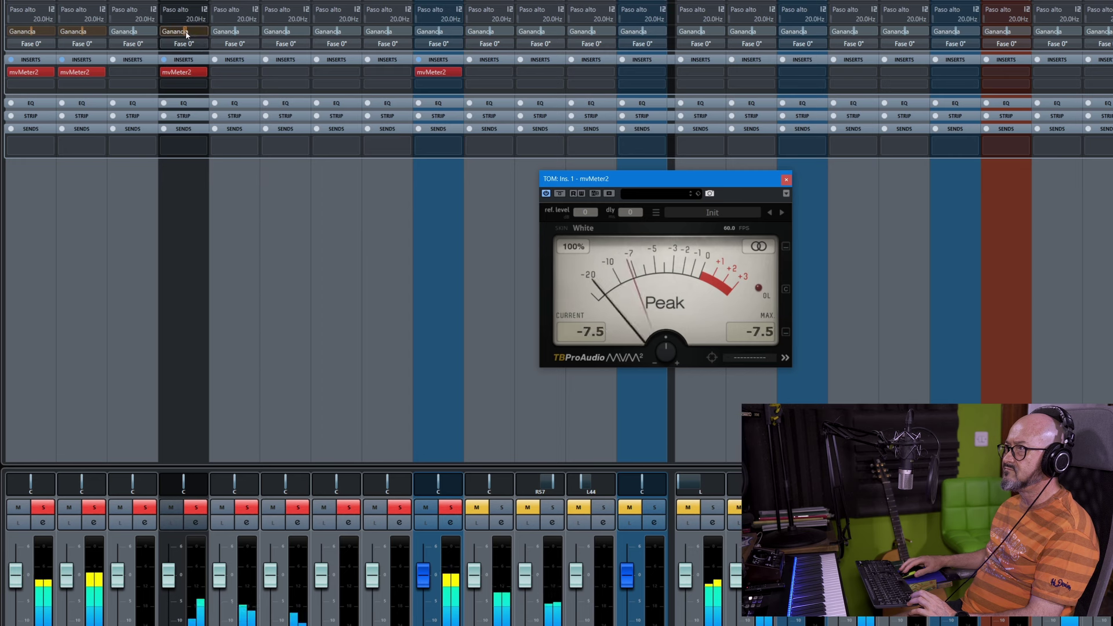
scroll(186, 32, "up", 1)
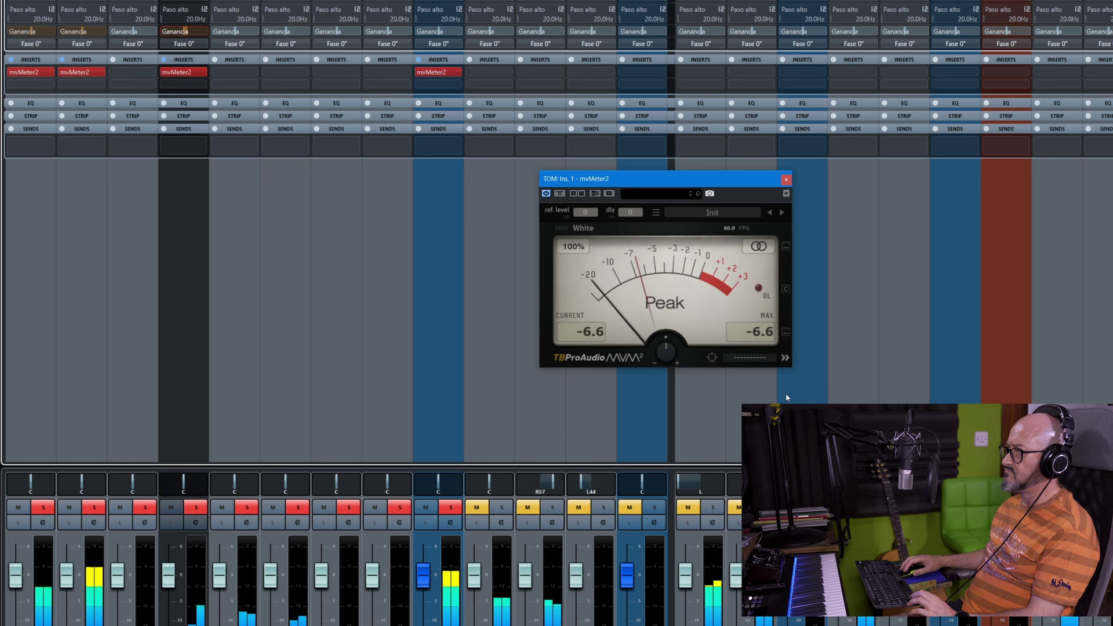
left_click(760, 335)
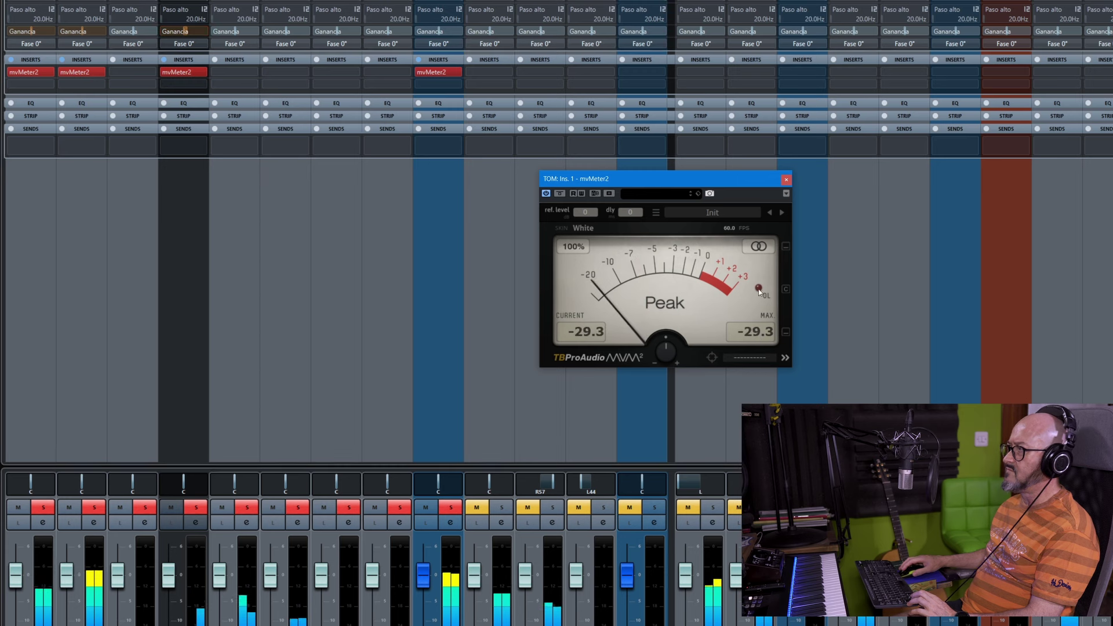
left_click(787, 179)
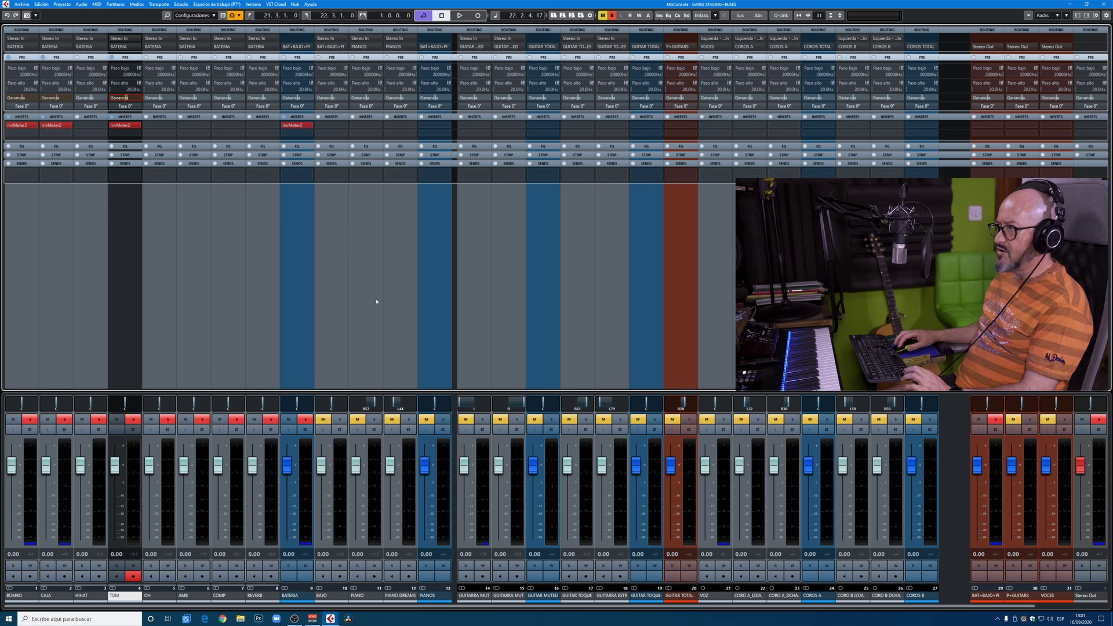
Copy mvMeter2 from BATERIA to the first insert of the BAJO channel and solo BAJO.
mouse_move(305, 127)
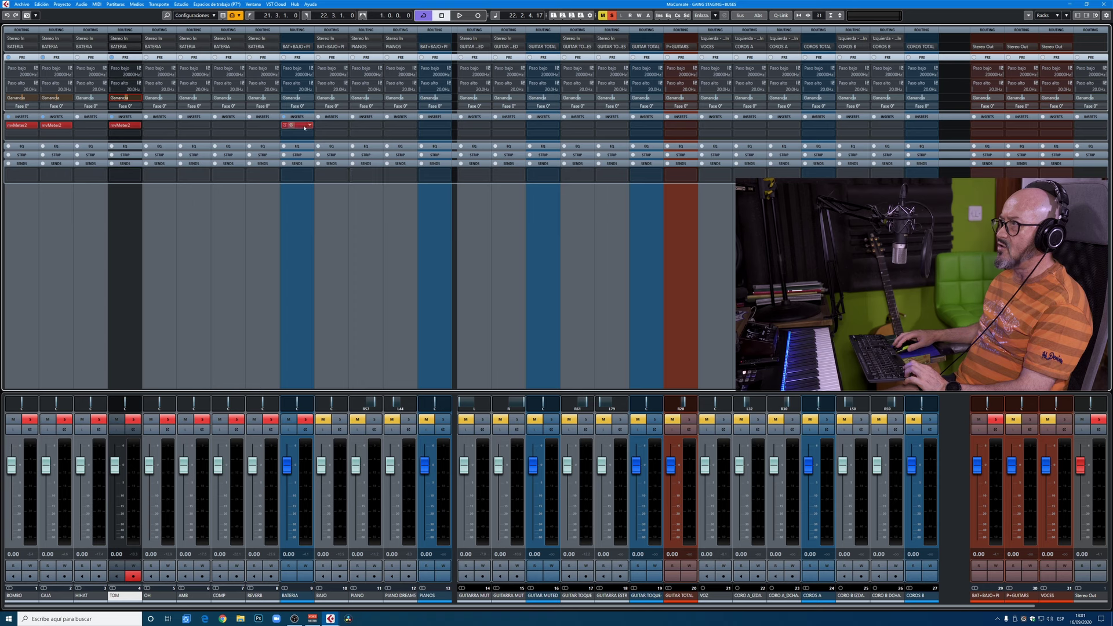
left_click_drag(305, 127, 332, 127)
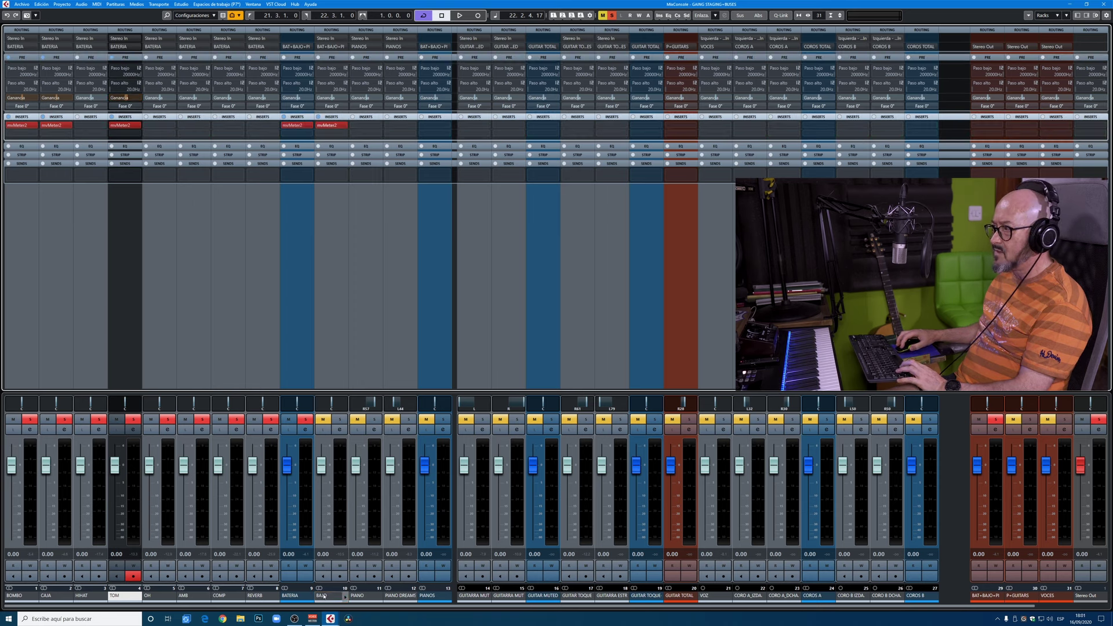
left_click(323, 420)
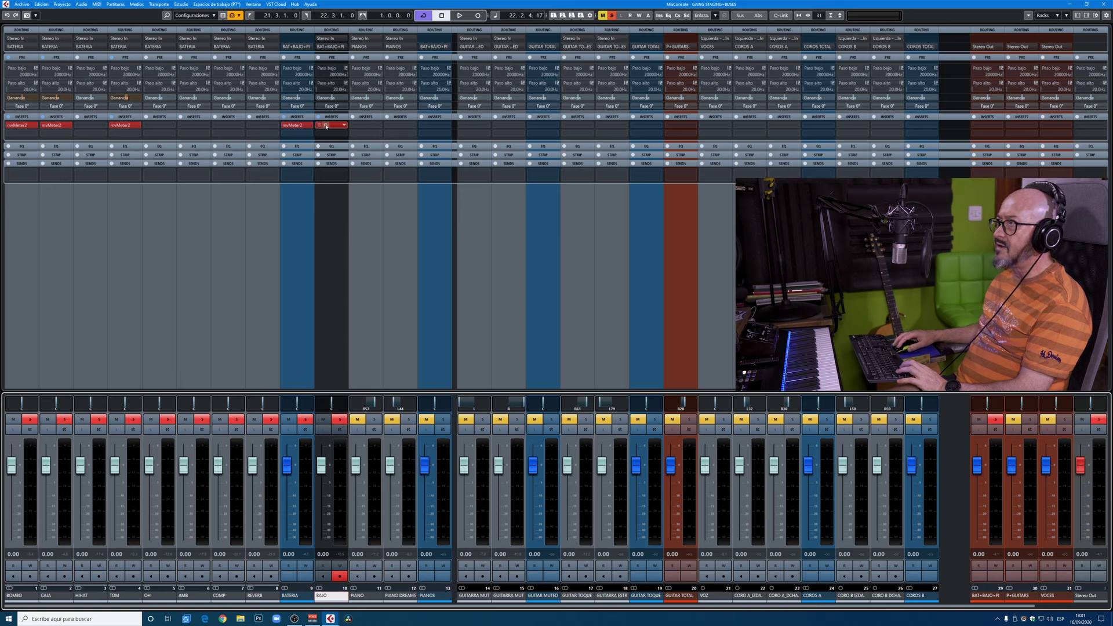
Open the BAJO channel's mvMeter2 in the middle of the mixer and switch its metering mode to VU.
left_click(326, 127)
left_click_drag(191, 221, 458, 214)
left_click(469, 304)
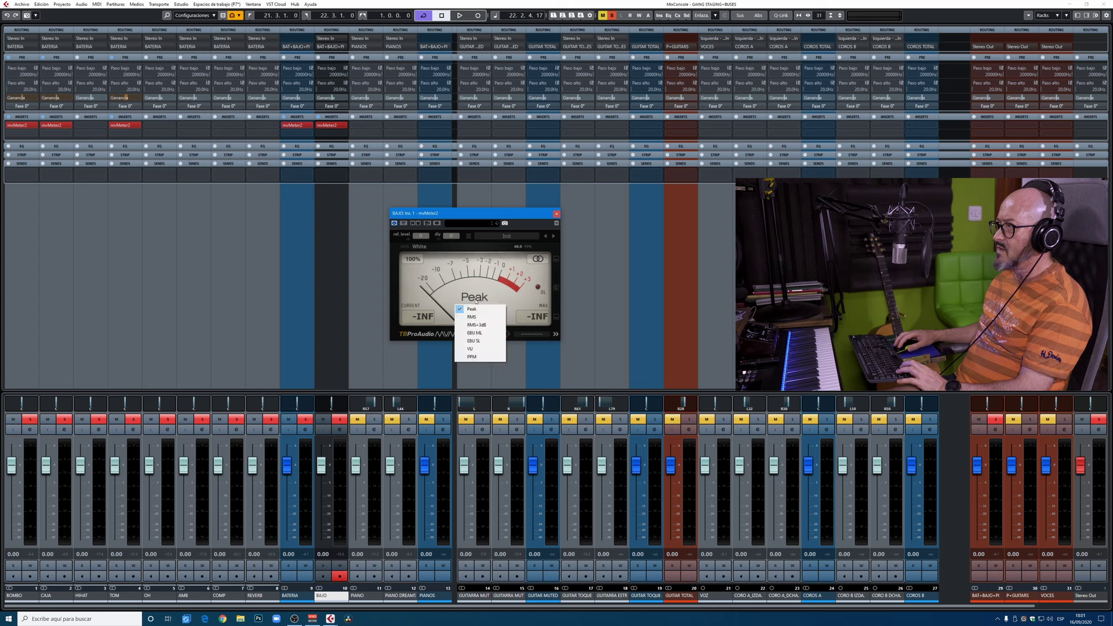
left_click(470, 350)
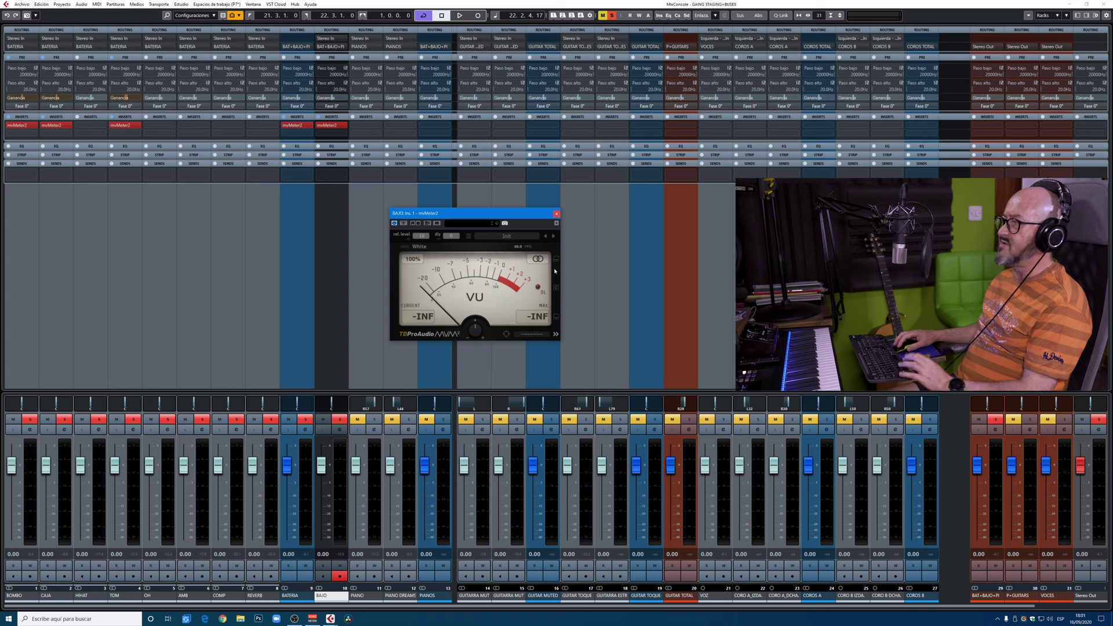